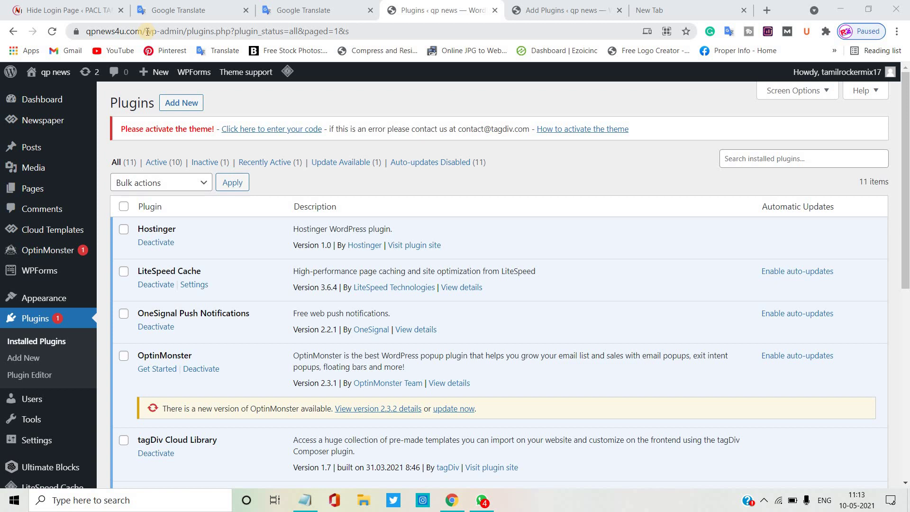
- Examine the wp-admin part of the Plugins page address
{"action": "left_click", "coordinate": [147, 31]}
{"action": "left_click_drag", "start_coordinate": [173, 31], "coordinate": [212, 30]}
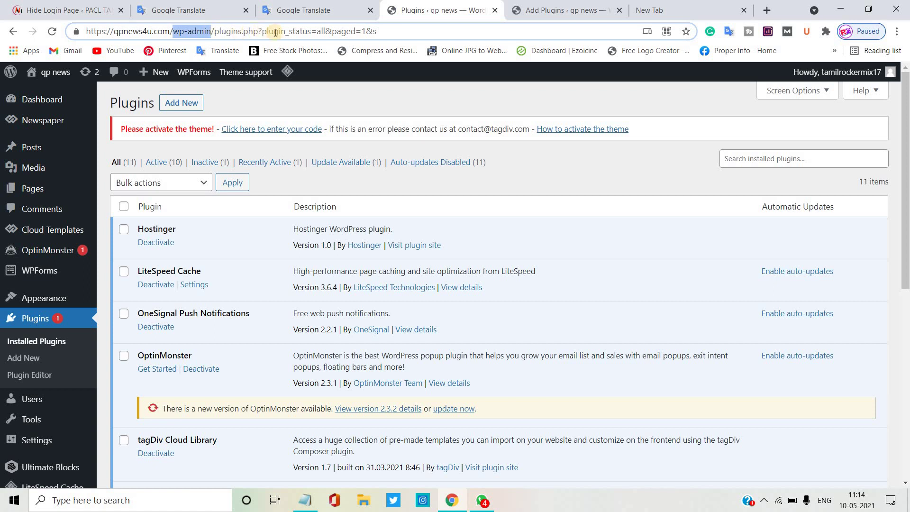
{"action": "left_click", "coordinate": [399, 31]}
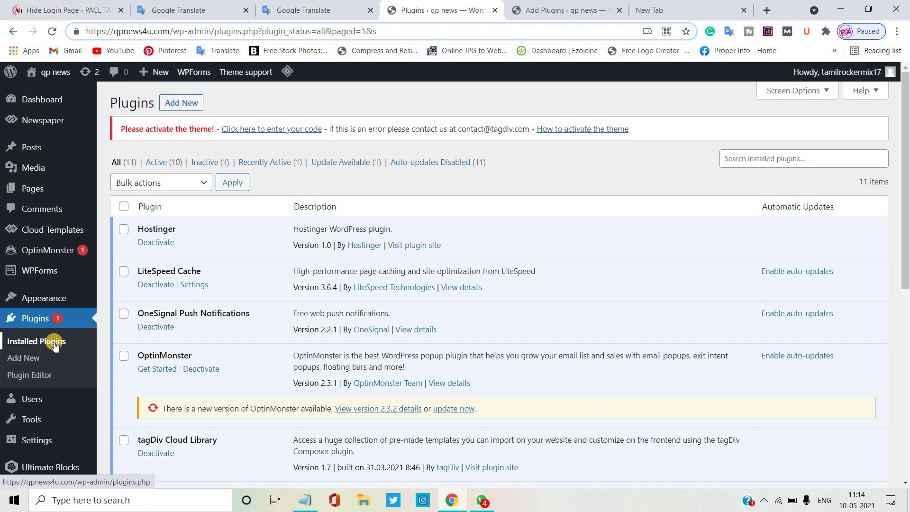
- Search the plugin directory for "Titan Anti-spam" and activate the Titan Anti-spam & Security plugin
{"action": "left_click", "coordinate": [580, 10]}
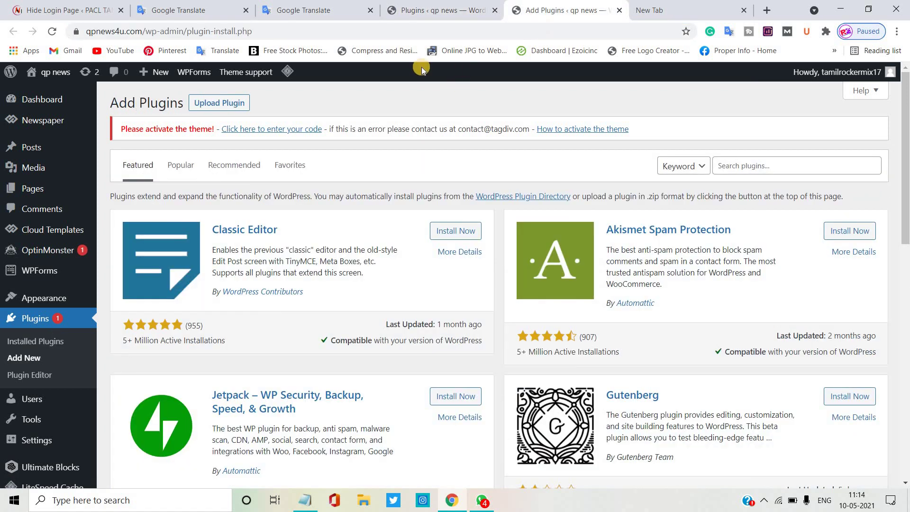
{"action": "left_click", "coordinate": [759, 166]}
{"action": "type", "text": "Titan Anti-spam"}
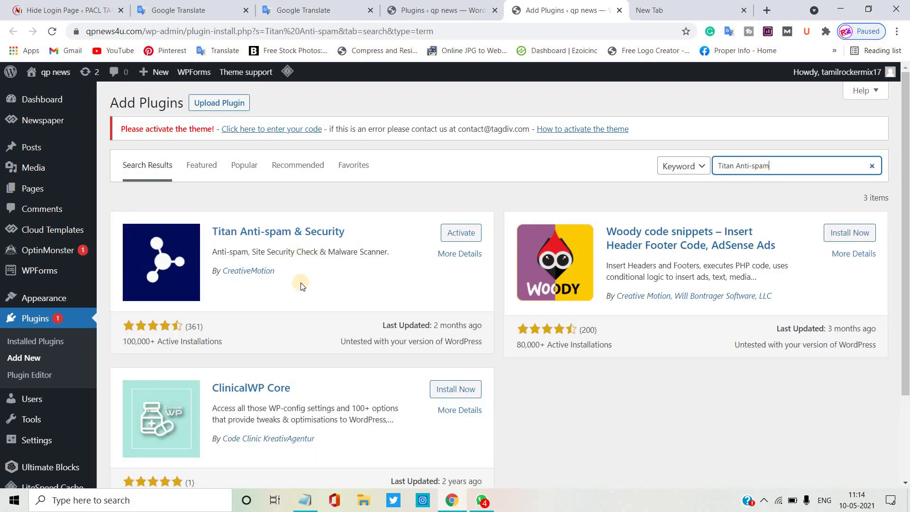
{"action": "left_click", "coordinate": [241, 273]}
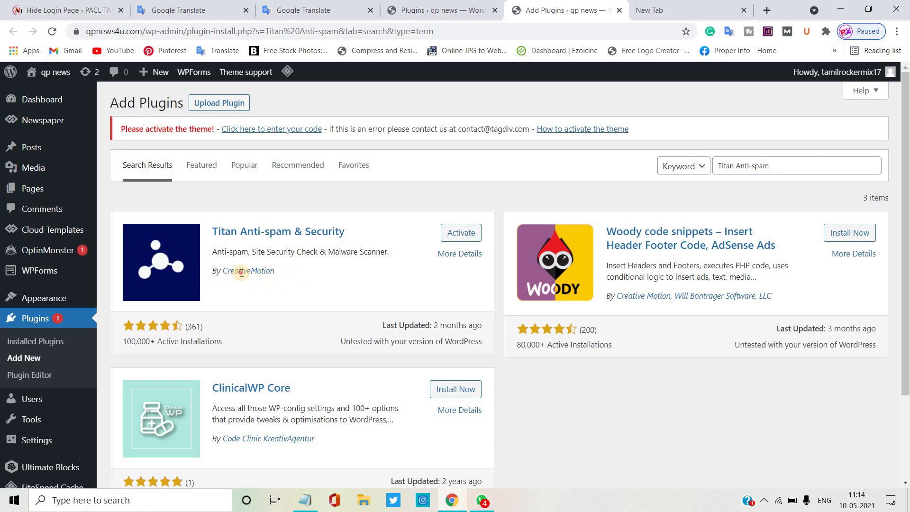
{"action": "double_click", "coordinate": [242, 273]}
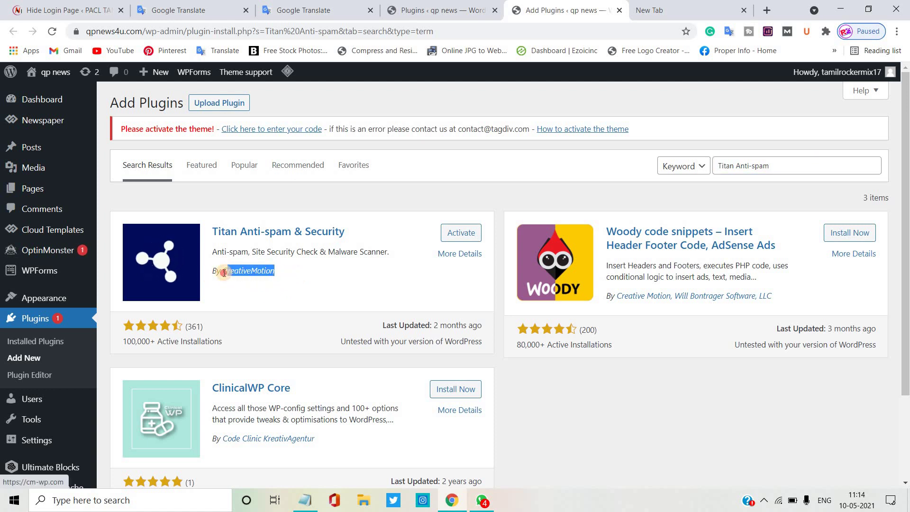
{"action": "left_click", "coordinate": [292, 284]}
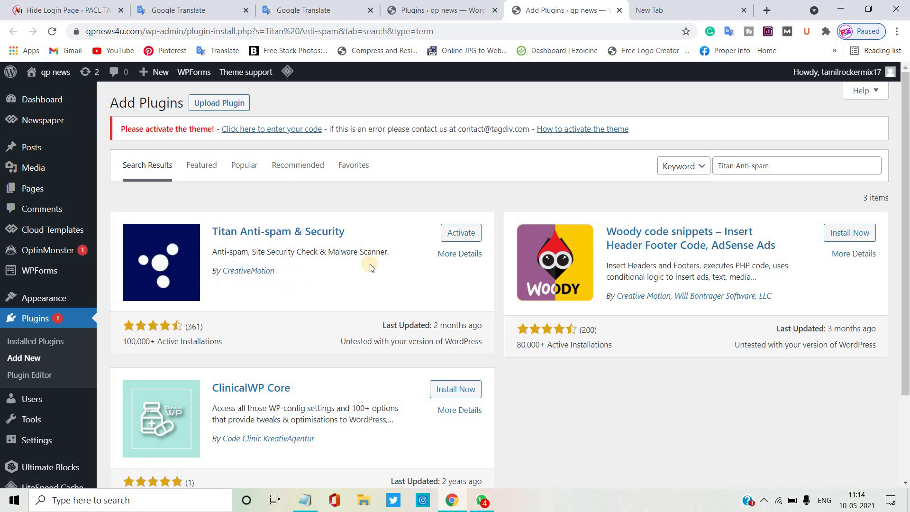
{"action": "left_click", "coordinate": [460, 233]}
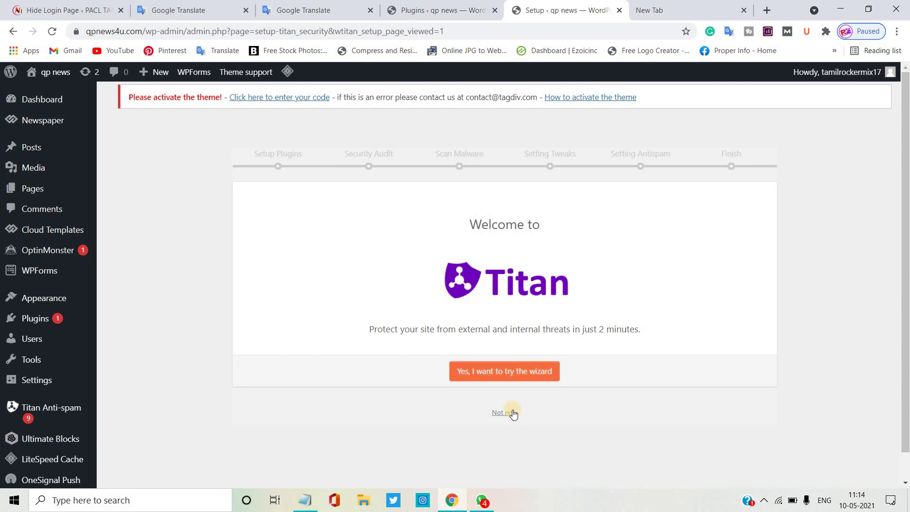
- Start the Titan setup wizard and proceed through its stages up to Setting Tweaks without fixing any listed issues
{"action": "left_click", "coordinate": [503, 374]}
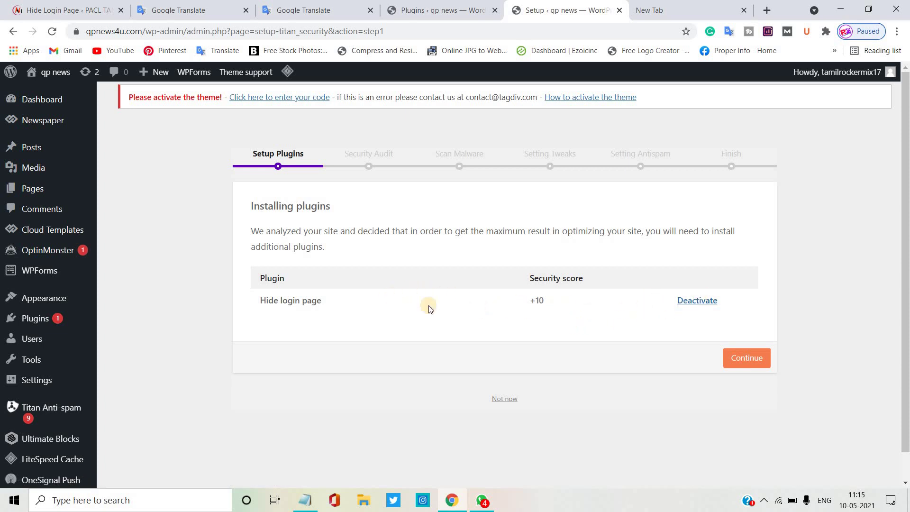
{"action": "left_click", "coordinate": [746, 363]}
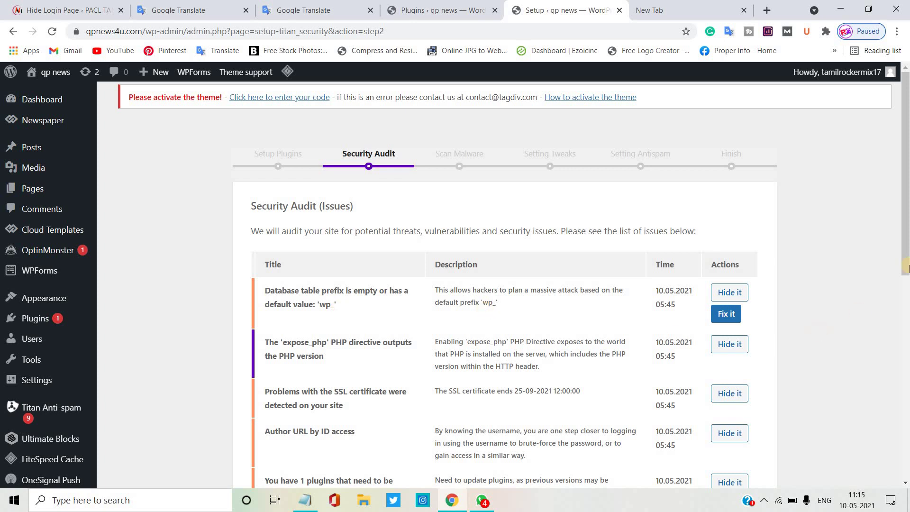
{"action": "left_click_drag", "start_coordinate": [906, 241], "coordinate": [906, 444]}
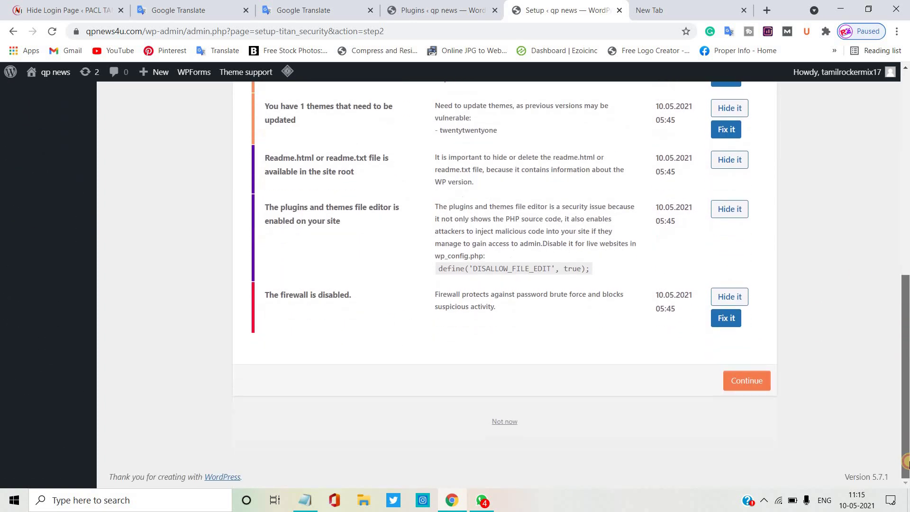
{"action": "left_click", "coordinate": [756, 386]}
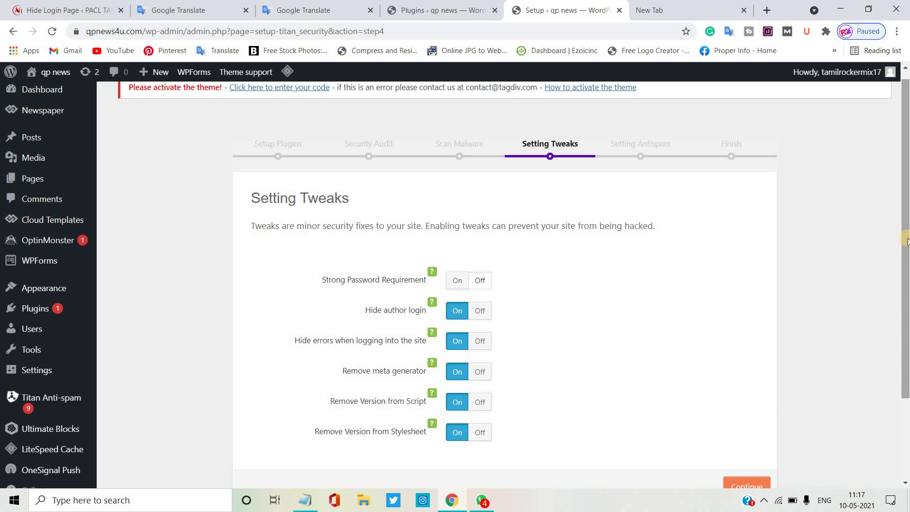
- Accept the preset Setting Tweaks and Setting Antispam options and finish the Titan wizard without getting Pro
{"action": "scroll", "coordinate": [795, 294], "scroll_direction": "down", "scroll_amount": 2}
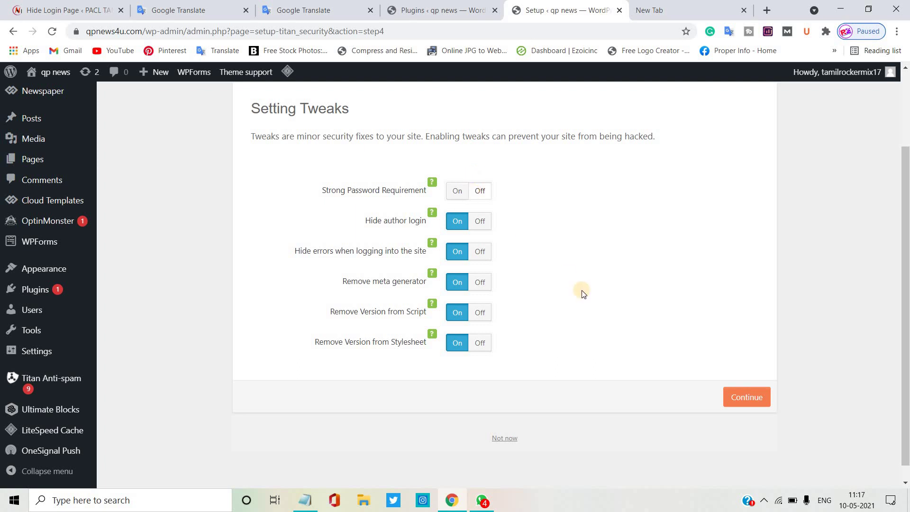
{"action": "left_click", "coordinate": [754, 405]}
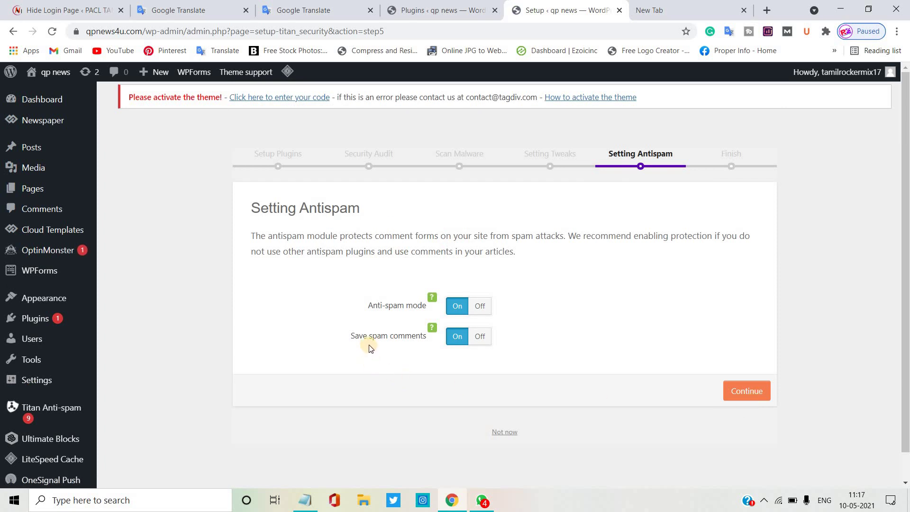
{"action": "left_click", "coordinate": [740, 392]}
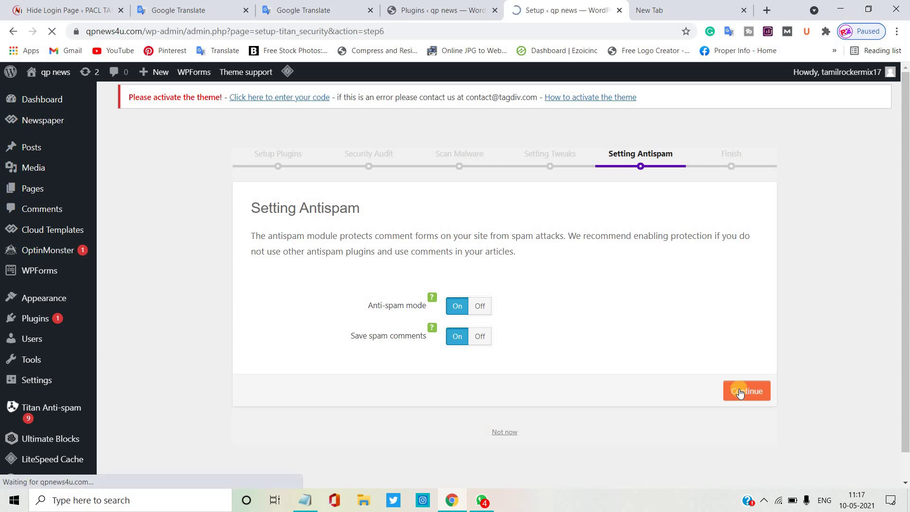
{"action": "left_click_drag", "start_coordinate": [906, 254], "coordinate": [903, 424]}
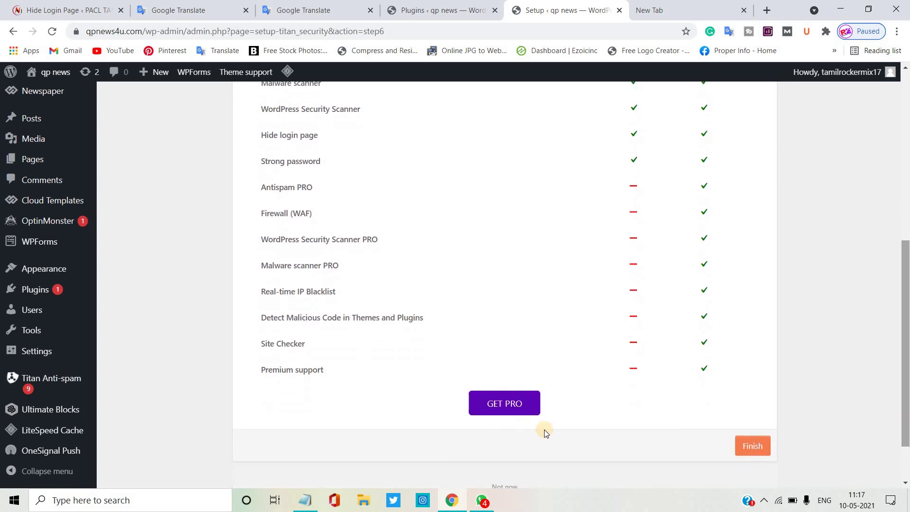
{"action": "left_click", "coordinate": [752, 446]}
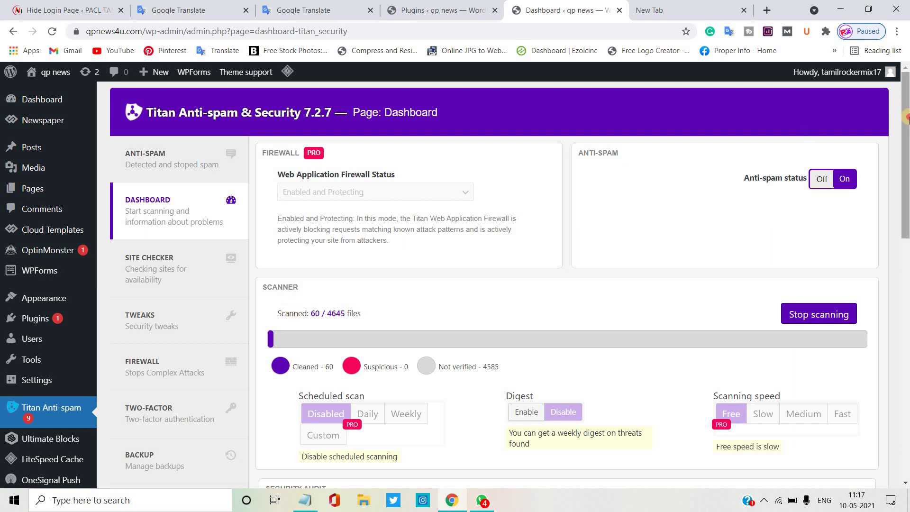
- Open the settings of the Hide login page component from Titan's plugin components
{"action": "left_click_drag", "start_coordinate": [906, 125], "coordinate": [906, 219]}
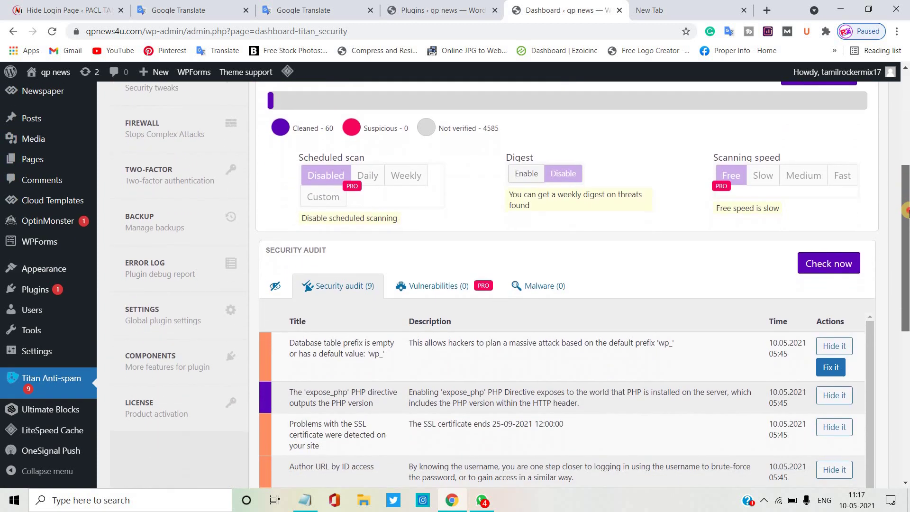
{"action": "left_click", "coordinate": [156, 353]}
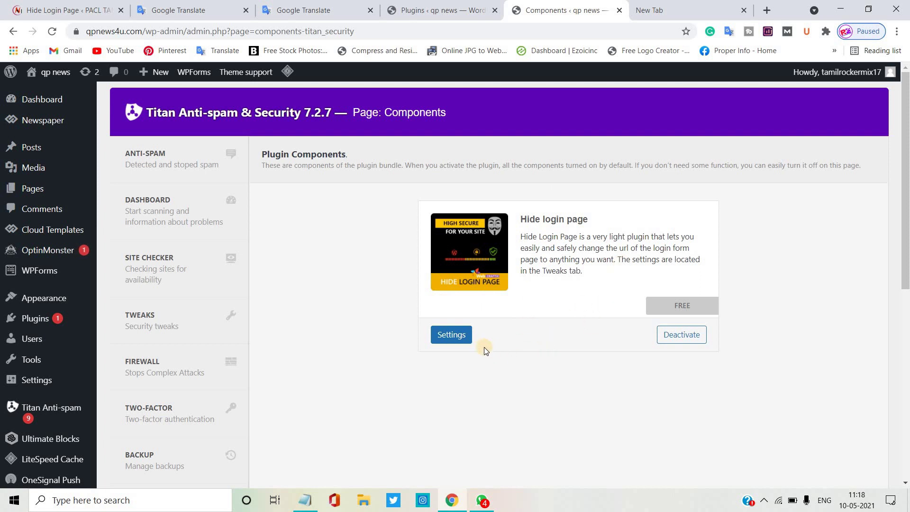
{"action": "left_click", "coordinate": [449, 339]}
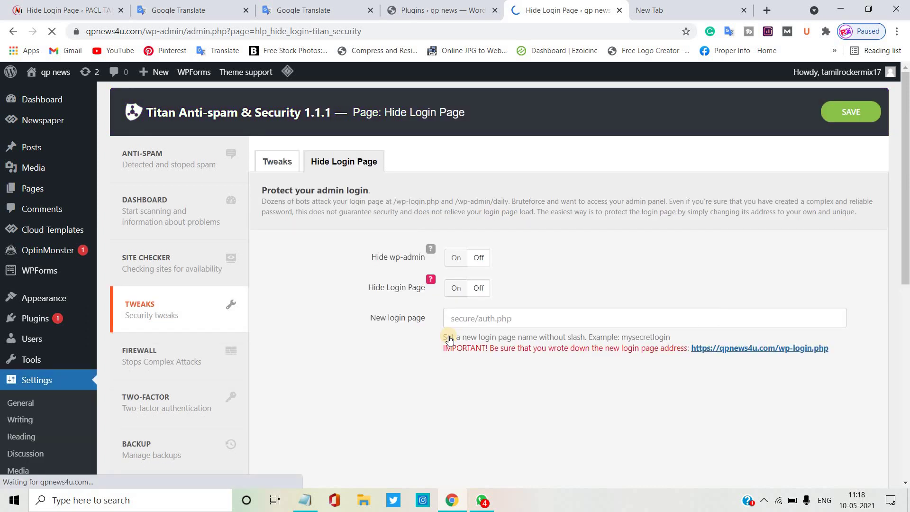
- Turn on Hide wp-admin and Hide Login Page, with Page 404 as the access error type
{"action": "left_click", "coordinate": [455, 257]}
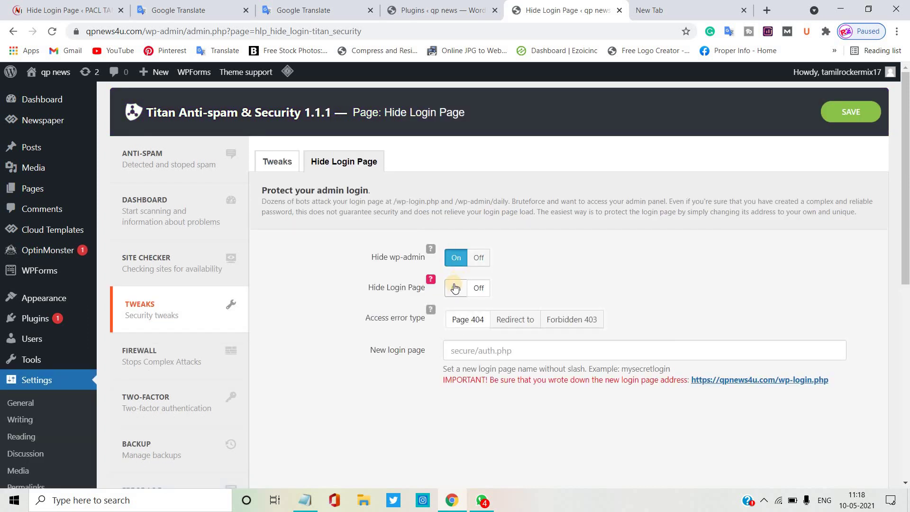
{"action": "left_click", "coordinate": [455, 289]}
{"action": "left_click", "coordinate": [466, 321]}
- Enter a custom name for the new login page, without a slash, and save the Hide Login Page settings
{"action": "left_click", "coordinate": [473, 351]}
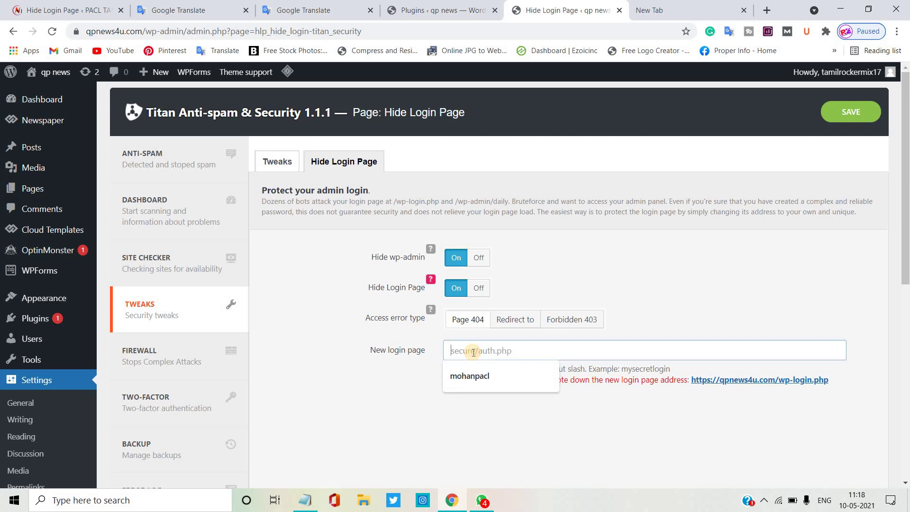
{"action": "type", "text": "mohanra"}
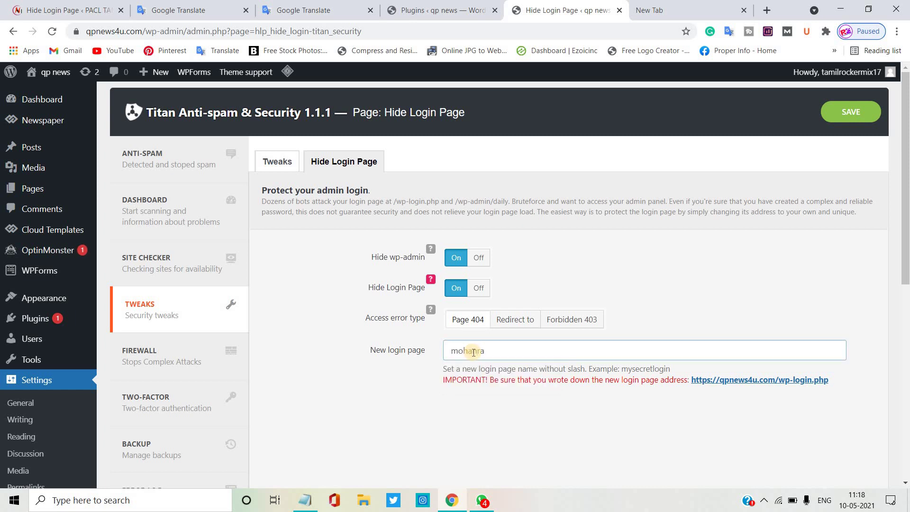
{"action": "type", "text": "j448"}
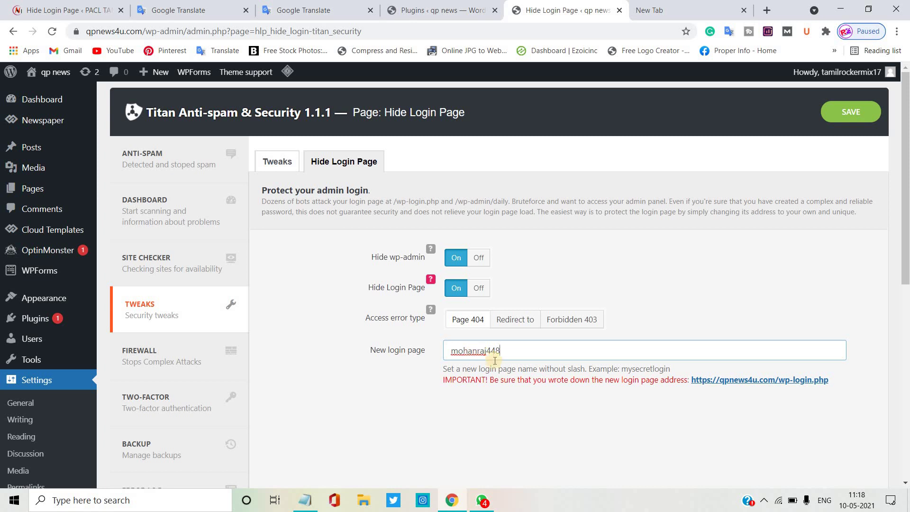
{"action": "left_click", "coordinate": [473, 322]}
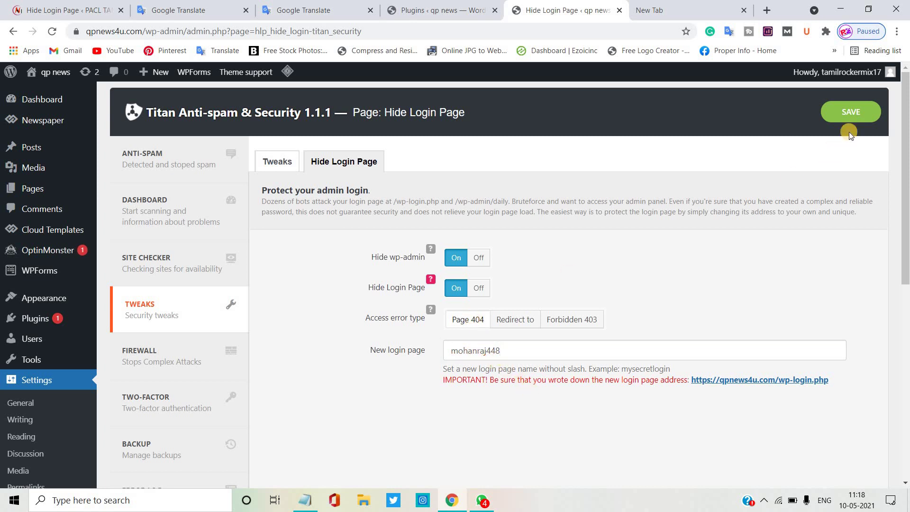
{"action": "left_click", "coordinate": [847, 113]}
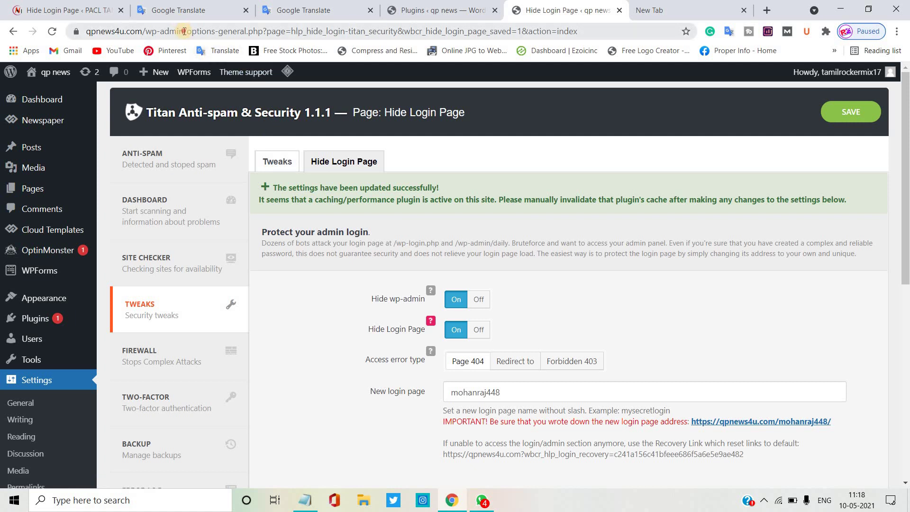
{"action": "left_click_drag", "start_coordinate": [184, 31], "coordinate": [86, 33]}
{"action": "key", "text": "ctrl+c"}
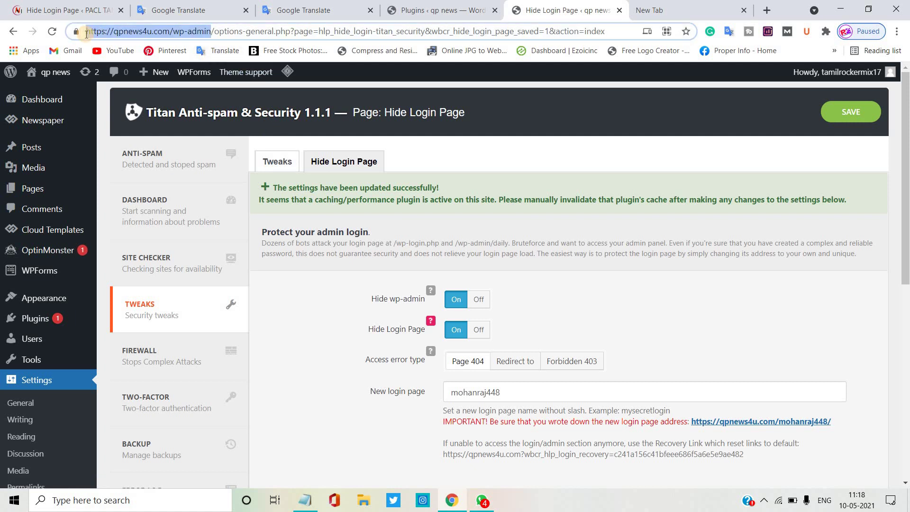
{"action": "left_click", "coordinate": [896, 31]}
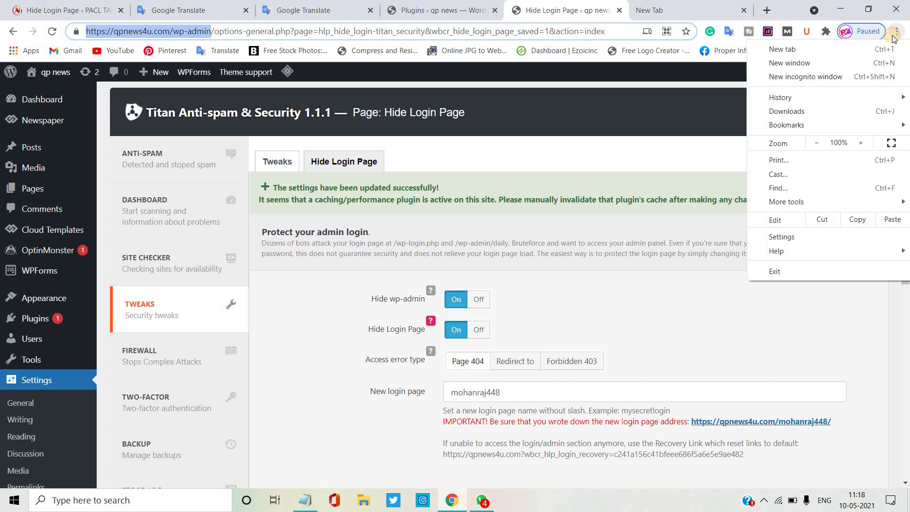
{"action": "left_click", "coordinate": [840, 77]}
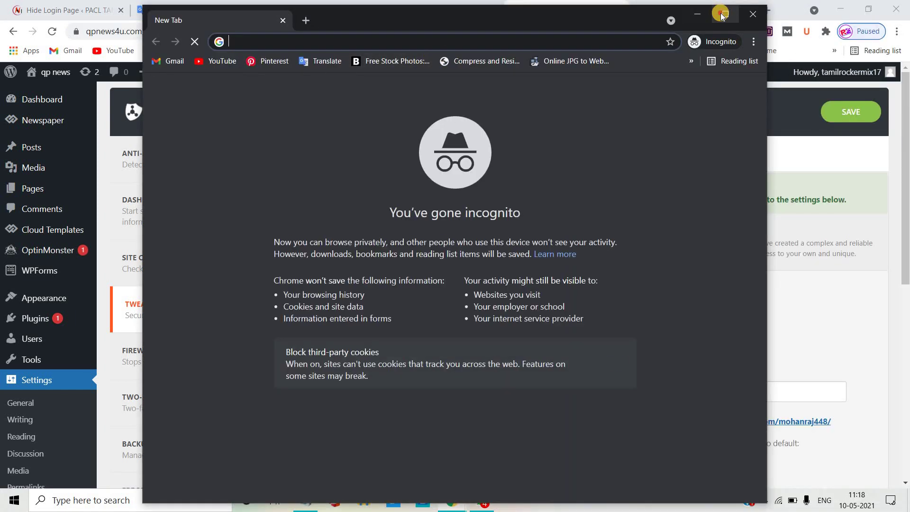
{"action": "left_click", "coordinate": [717, 14]}
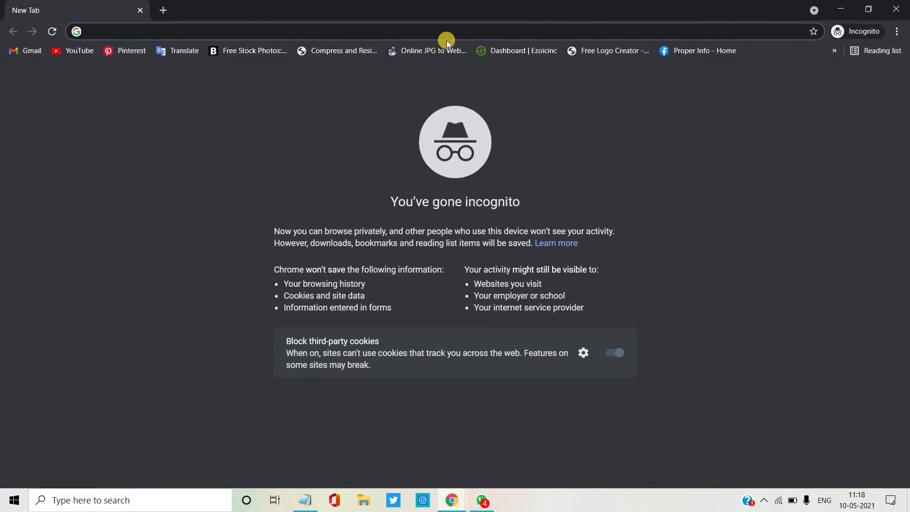
{"action": "key", "text": "ctrl+v"}
{"action": "key", "text": "Return"}
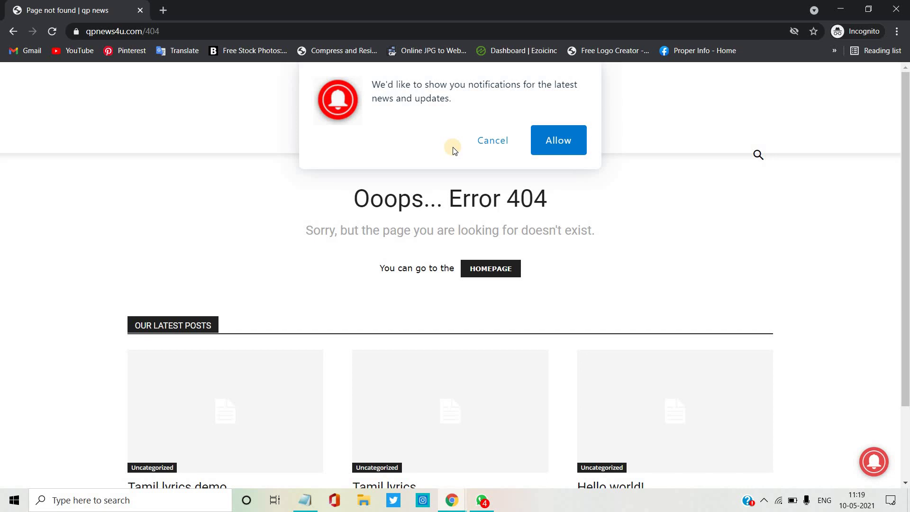
- Load the custom login page address on qpnews4u.com in the incognito window to test it, and minimize that window
{"action": "left_click", "coordinate": [169, 30]}
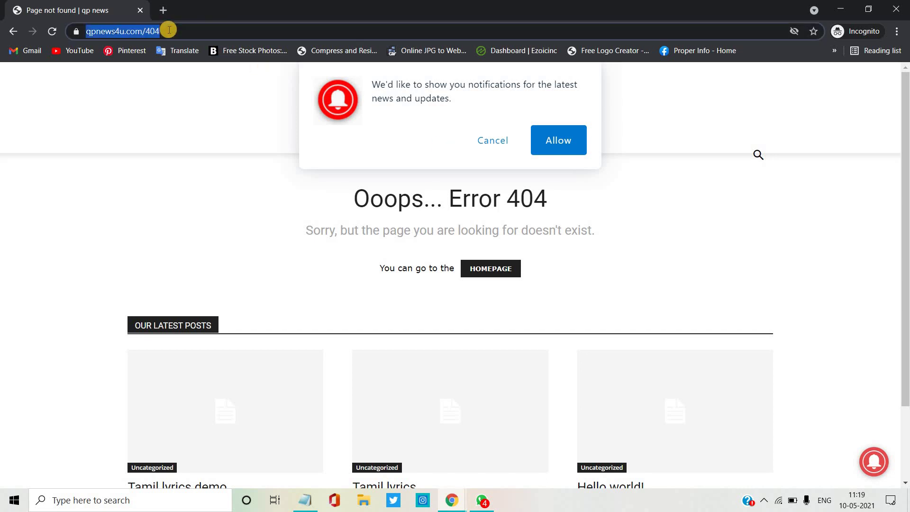
{"action": "left_click", "coordinate": [169, 30]}
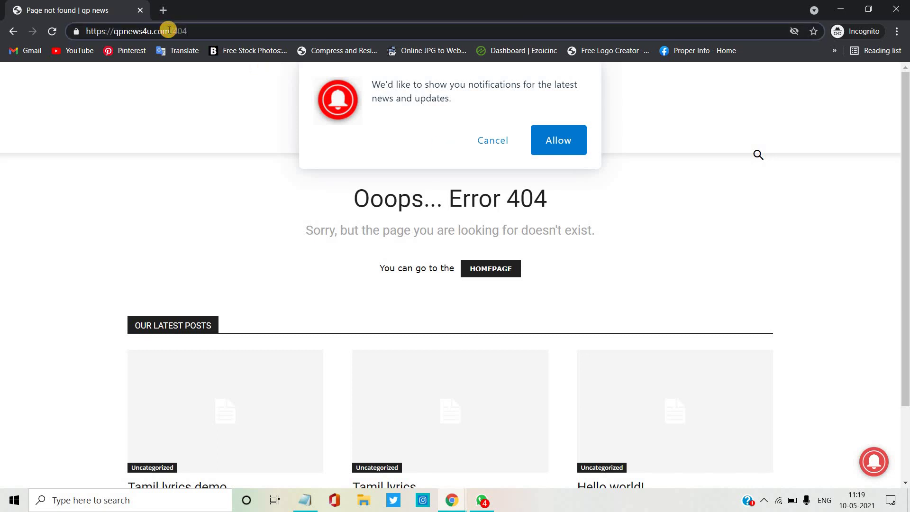
{"action": "key", "text": "BackSpace"}
{"action": "key", "text": "BackSpace"}
{"action": "key", "text": "BackSpace"}
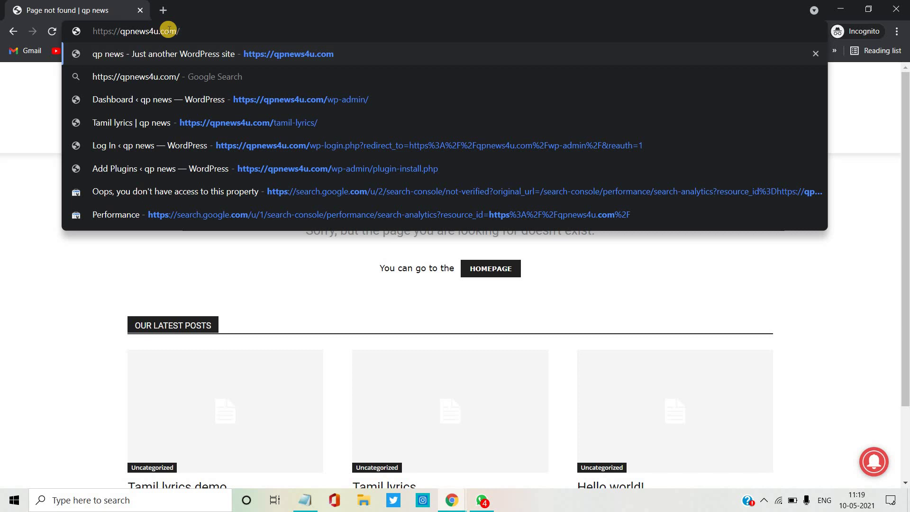
{"action": "type", "text": "mohan"}
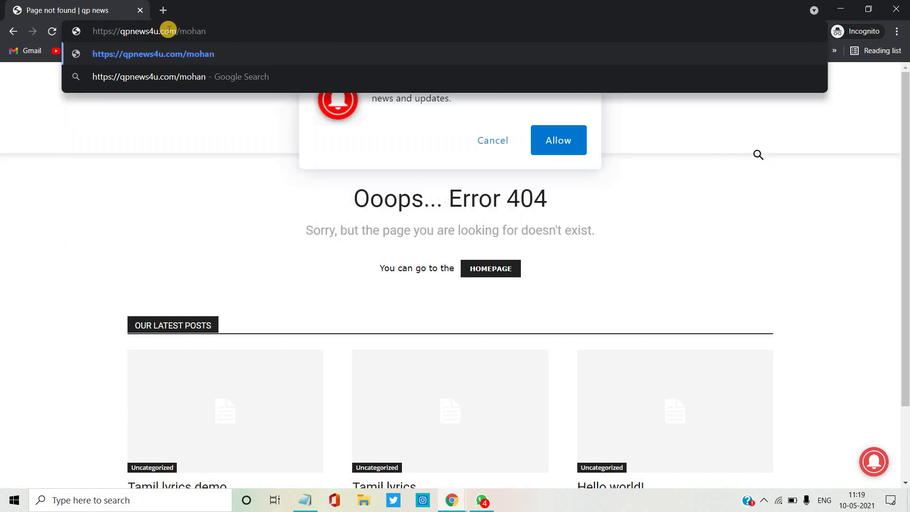
{"action": "type", "text": "raj448"}
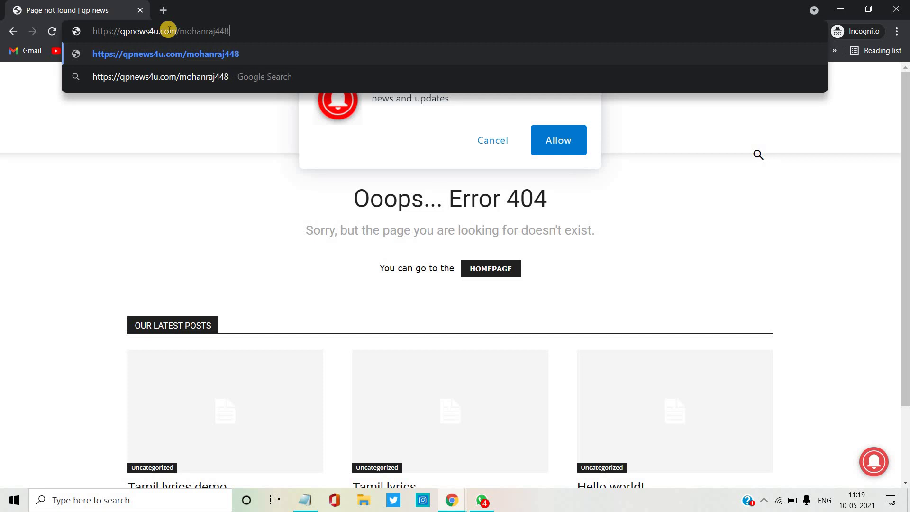
{"action": "key", "text": "Return"}
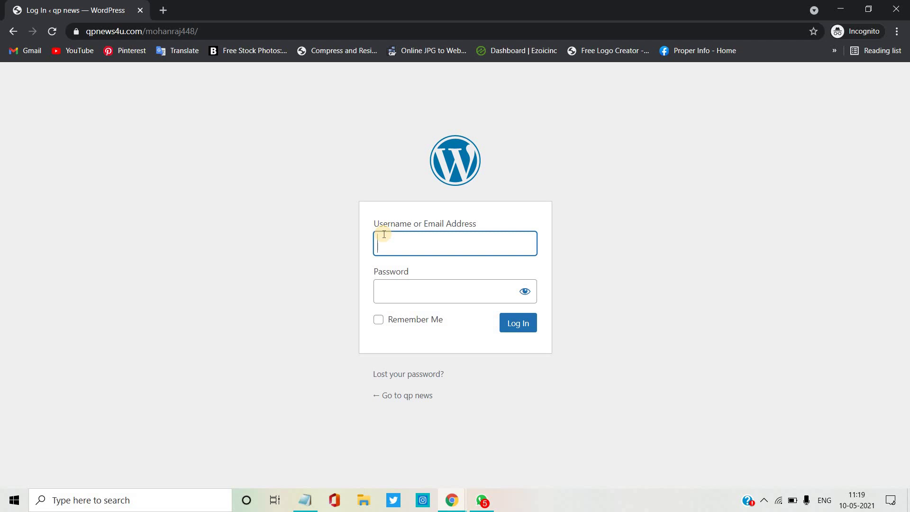
{"action": "left_click", "coordinate": [836, 9]}
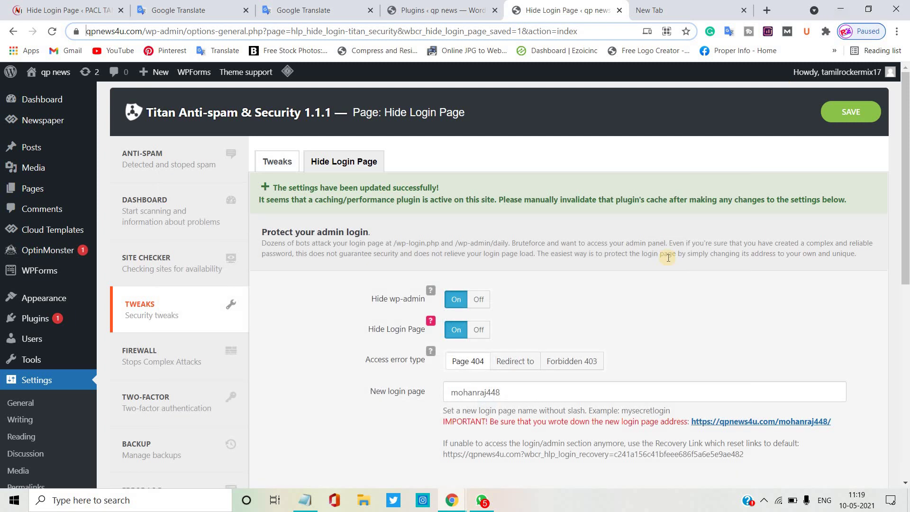
- Search the new plugins for "limit login", and install and activate Limit Login Attempts Reloaded
{"action": "left_click", "coordinate": [436, 4]}
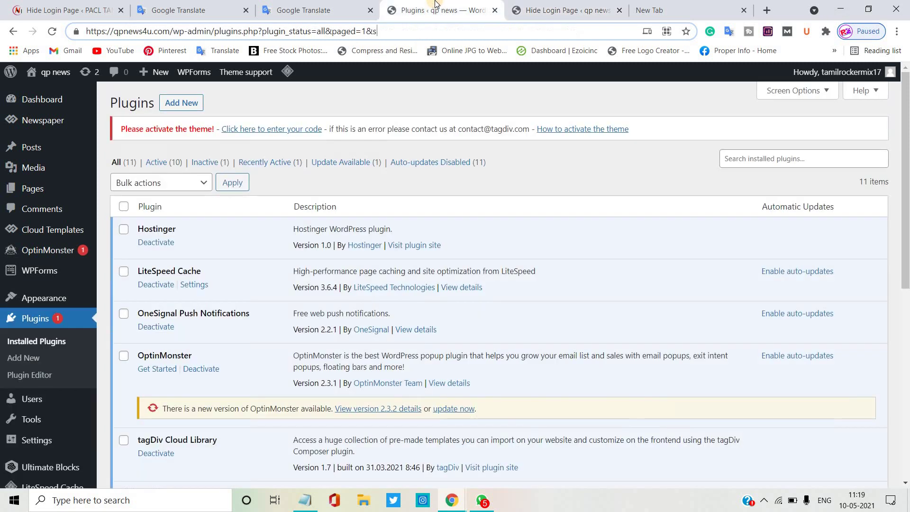
{"action": "left_click", "coordinate": [179, 104]}
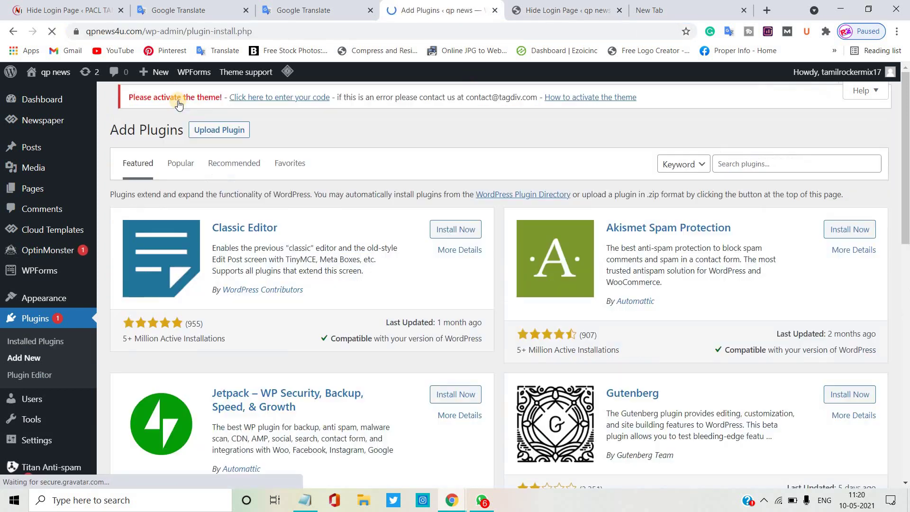
{"action": "left_click", "coordinate": [739, 164]}
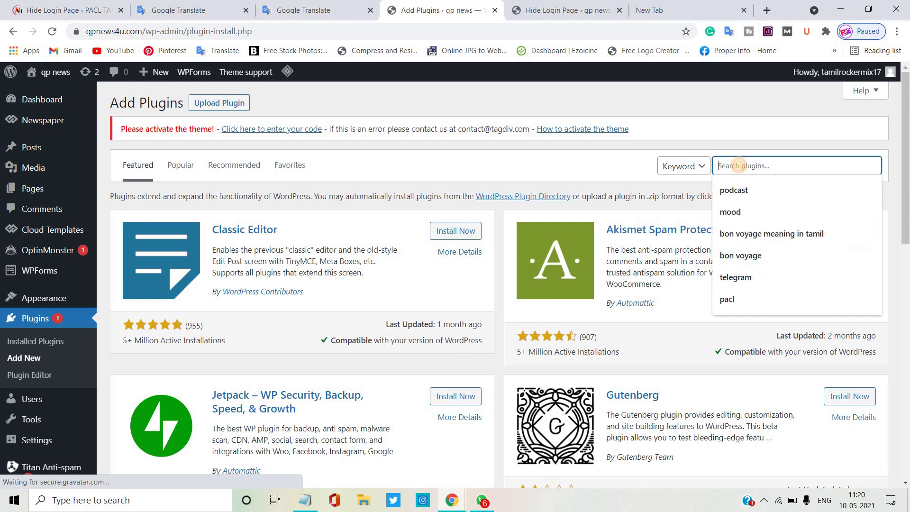
{"action": "type", "text": "limit login"}
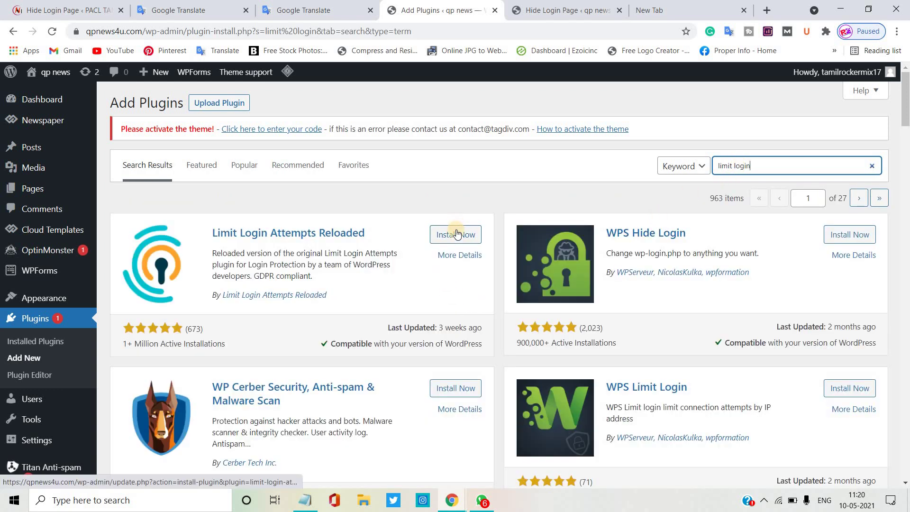
{"action": "left_click", "coordinate": [457, 233]}
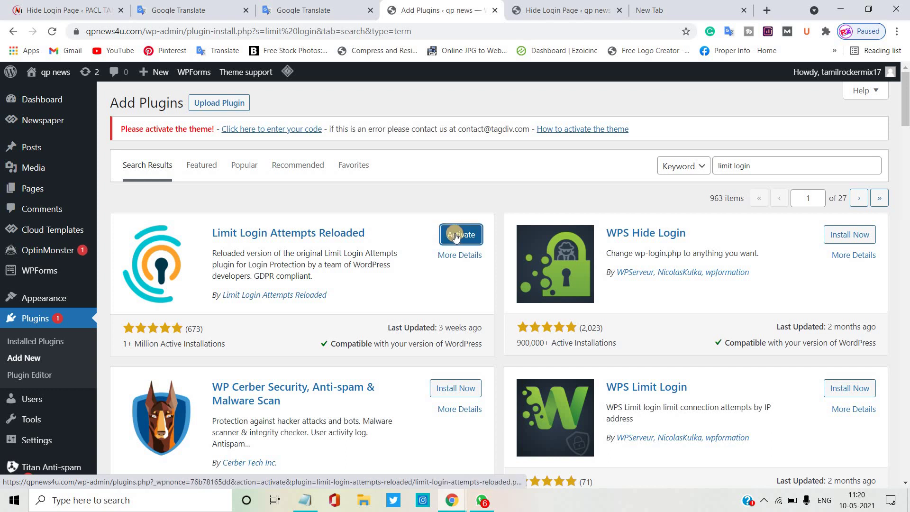
{"action": "left_click", "coordinate": [455, 236]}
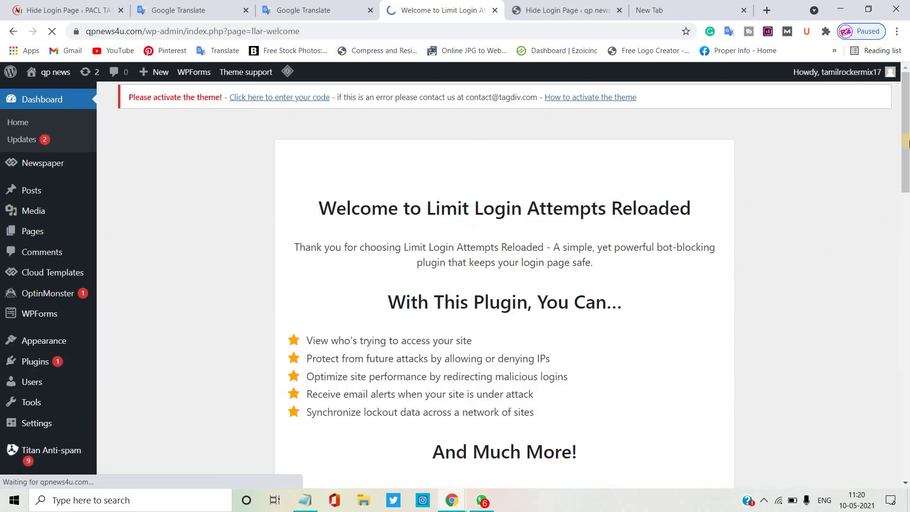
- Open Limit Login Attempts from the site's settings and look over the plugin's dashboard
{"action": "left_click_drag", "start_coordinate": [905, 142], "coordinate": [905, 203]}
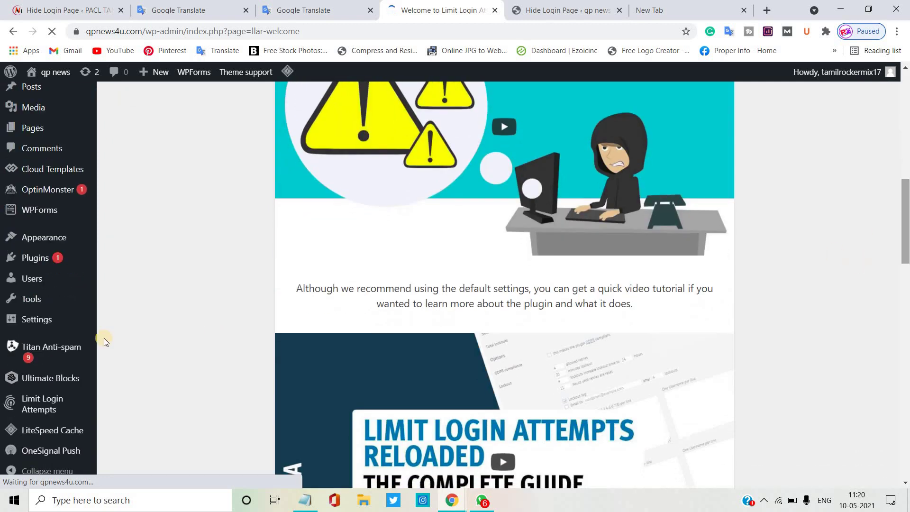
{"action": "mouse_move", "coordinate": [51, 324]}
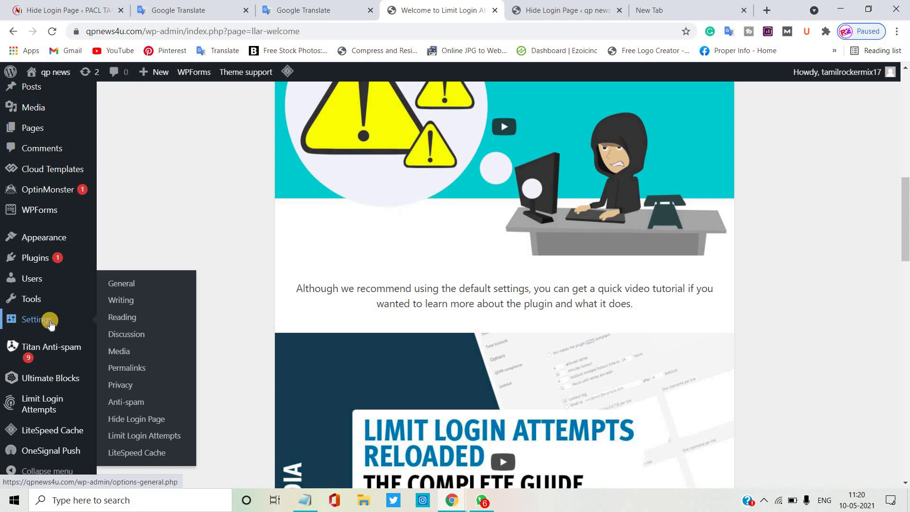
{"action": "left_click", "coordinate": [132, 440]}
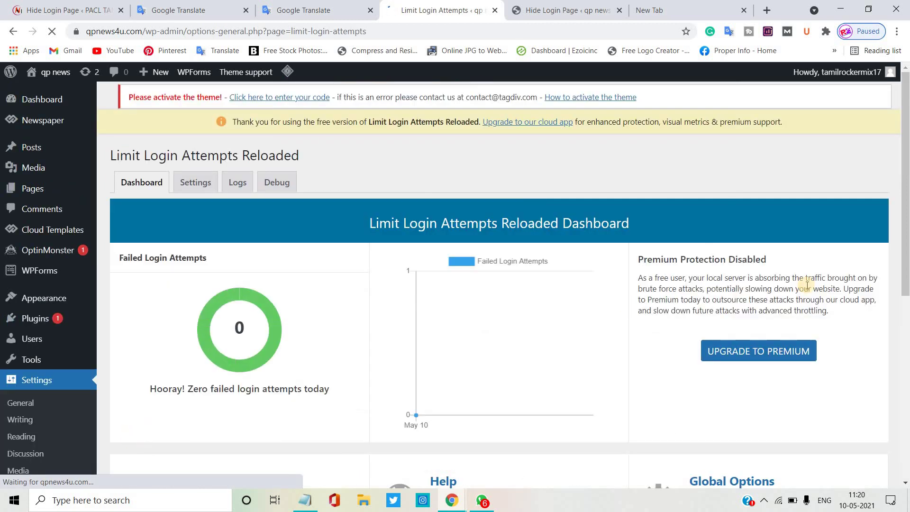
{"action": "scroll", "coordinate": [904, 331], "scroll_direction": "down", "scroll_amount": 1}
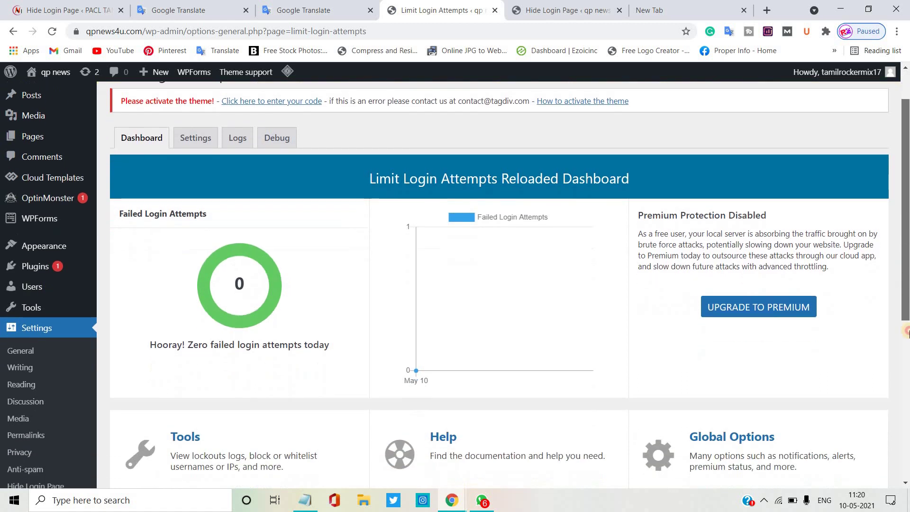
{"action": "scroll", "coordinate": [905, 330], "scroll_direction": "down", "scroll_amount": 2}
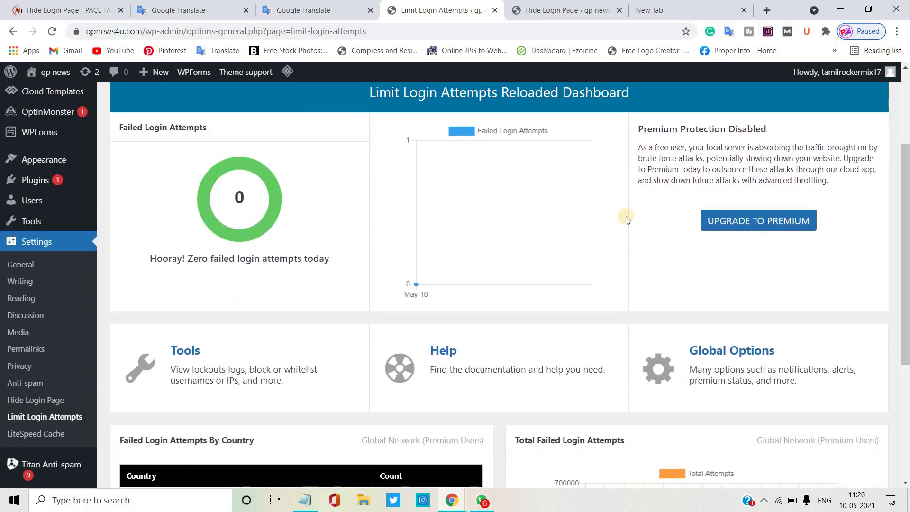
{"action": "left_click_drag", "start_coordinate": [906, 212], "coordinate": [880, 197]}
{"action": "scroll", "coordinate": [882, 208], "scroll_direction": "down", "scroll_amount": 3}
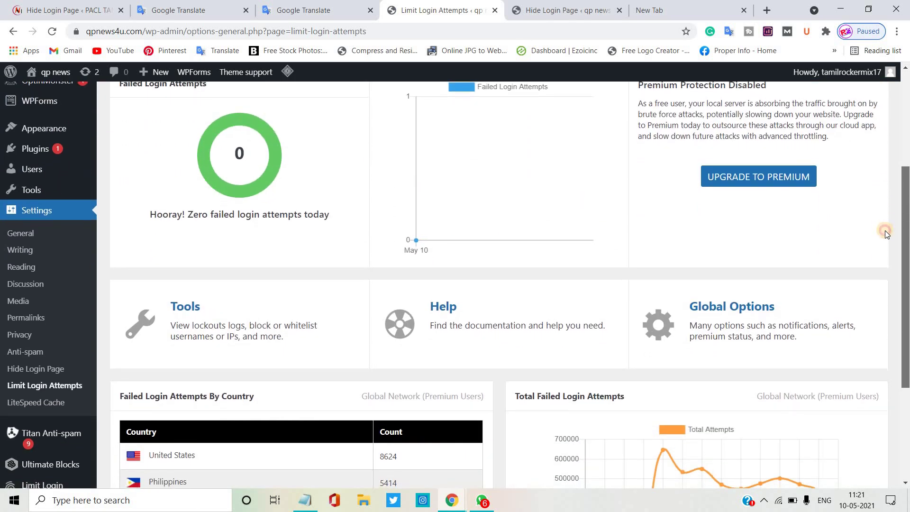
{"action": "scroll", "coordinate": [880, 180], "scroll_direction": "up", "scroll_amount": 2}
{"action": "scroll", "coordinate": [876, 161], "scroll_direction": "up", "scroll_amount": 2}
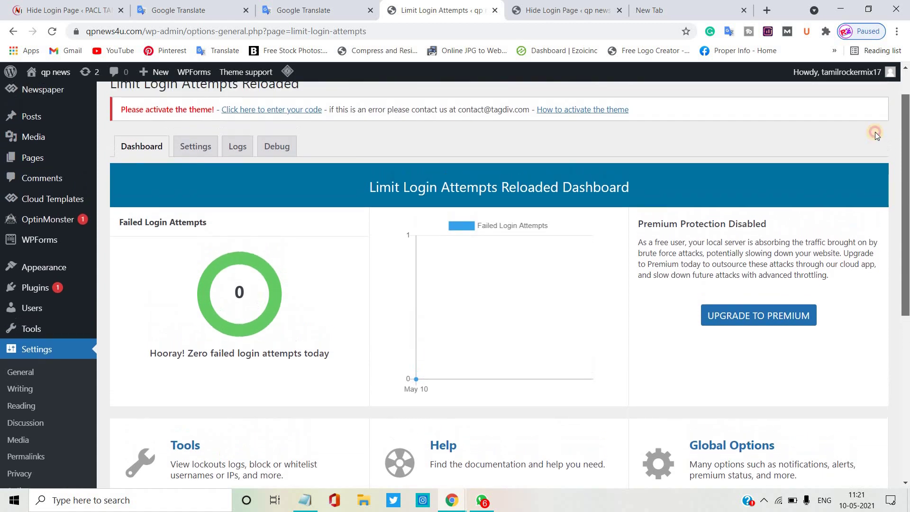
- Open the settings of Limit Login Attempts Reloaded and enable GDPR compliance
{"action": "left_click", "coordinate": [207, 191]}
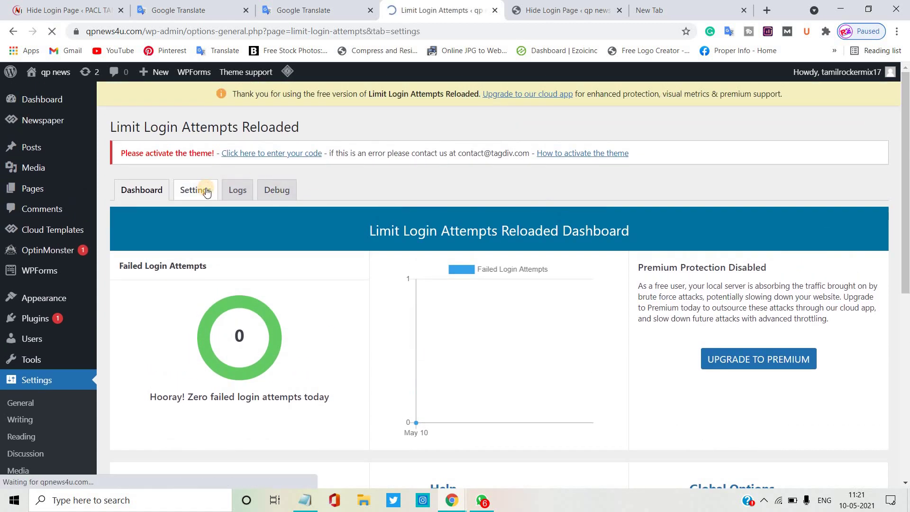
{"action": "scroll", "coordinate": [874, 244], "scroll_direction": "down", "scroll_amount": 2}
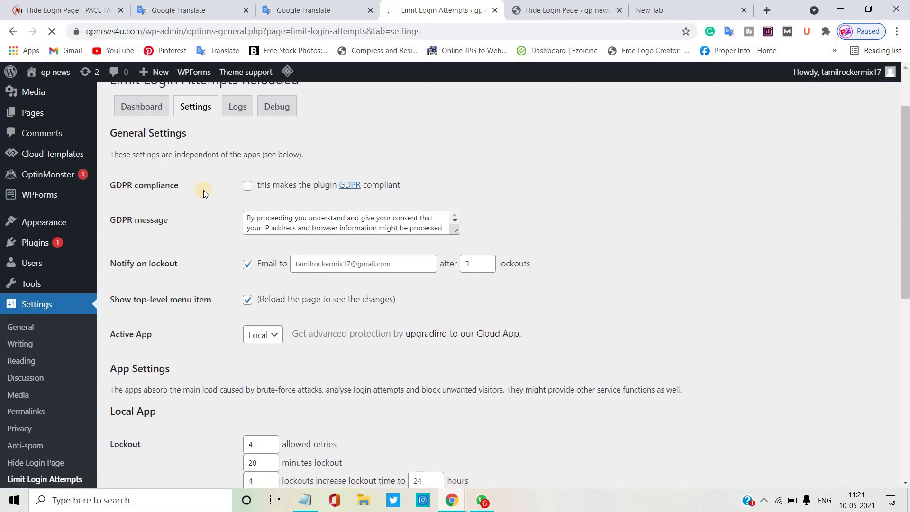
{"action": "left_click", "coordinate": [246, 194]}
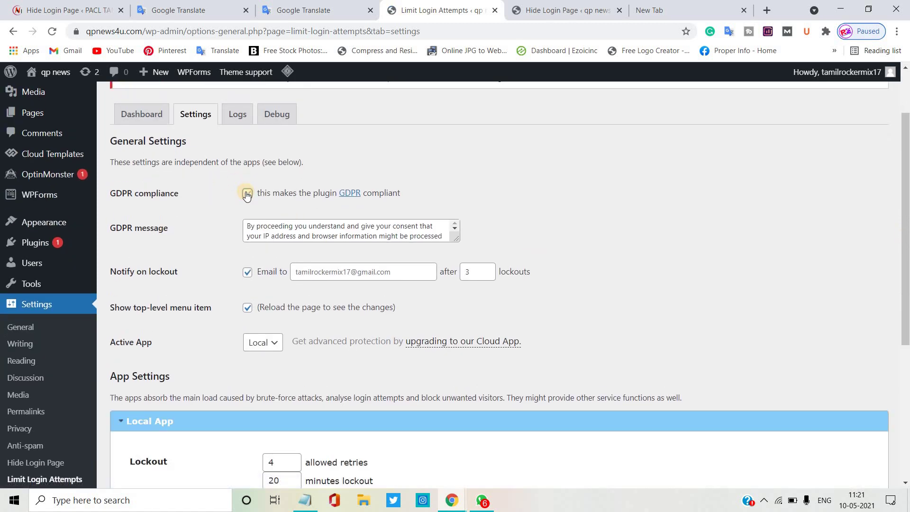
- Set the Local App lockout duration to 15 minutes and save the Limit Login Attempts Reloaded settings
{"action": "left_click_drag", "start_coordinate": [906, 259], "coordinate": [906, 369]}
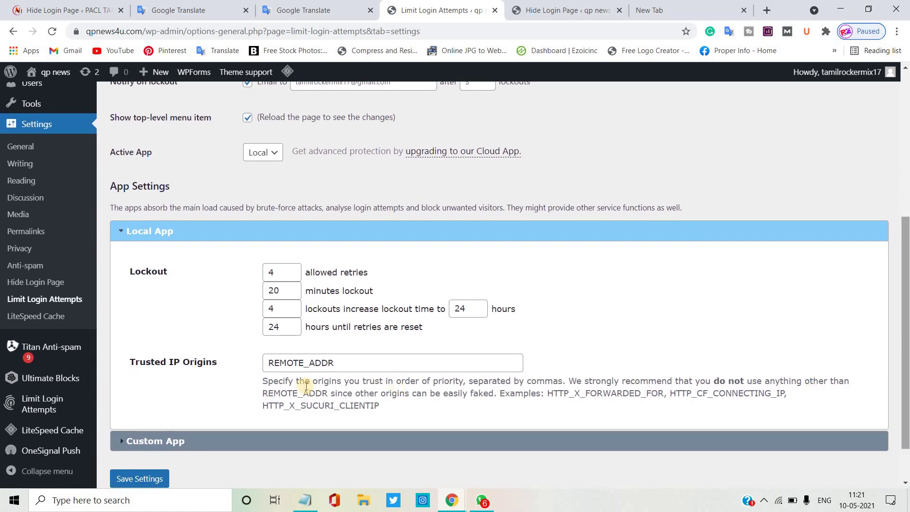
{"action": "left_click", "coordinate": [282, 275]}
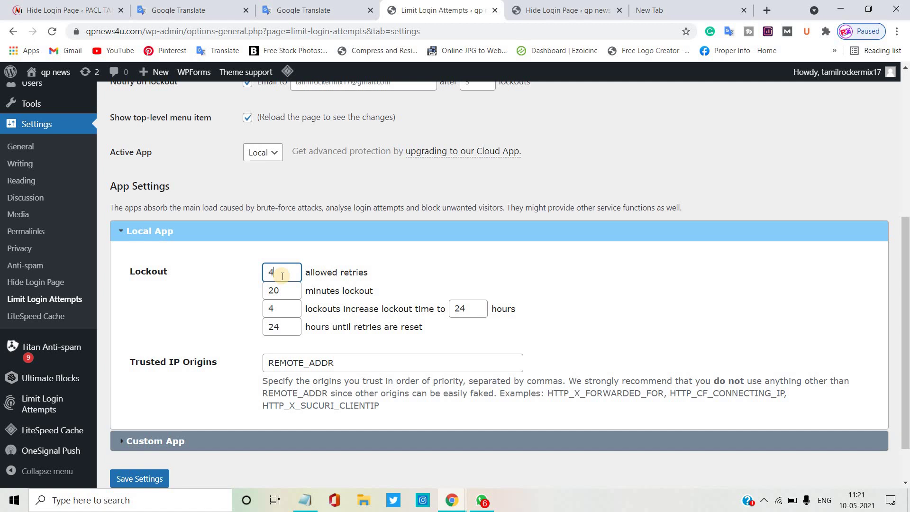
{"action": "double_click", "coordinate": [277, 290]}
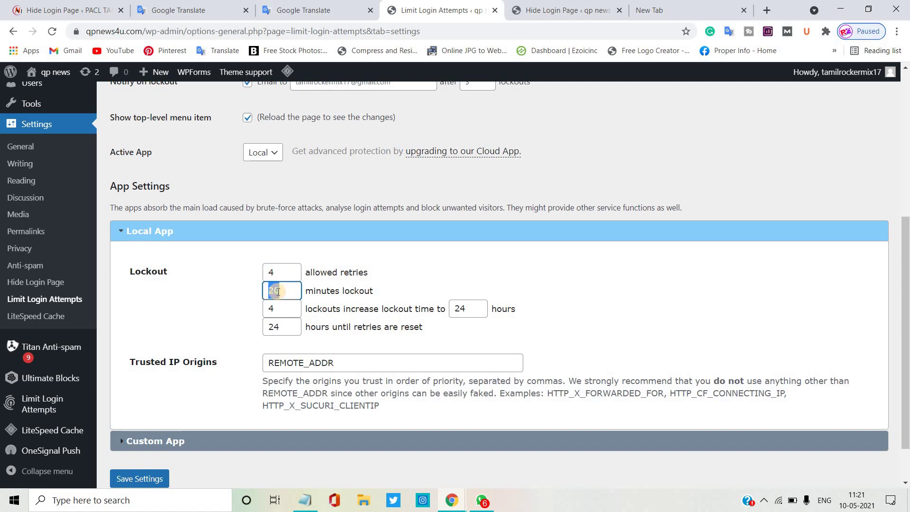
{"action": "type", "text": "15"}
{"action": "left_click", "coordinate": [283, 313]}
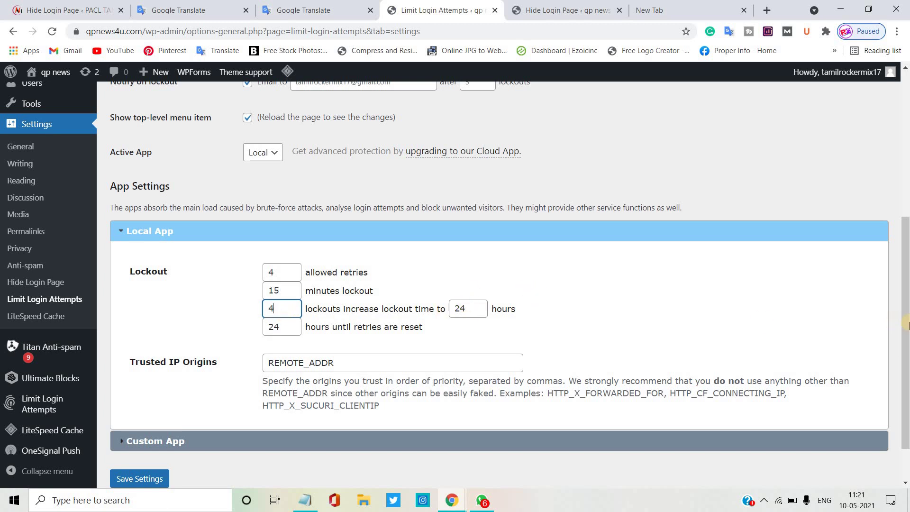
{"action": "left_click_drag", "start_coordinate": [904, 325], "coordinate": [905, 327]}
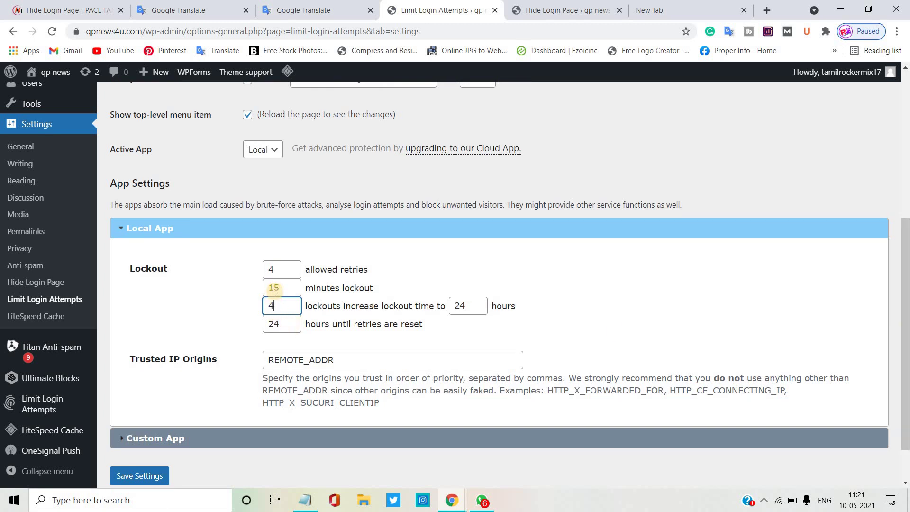
{"action": "left_click", "coordinate": [135, 484]}
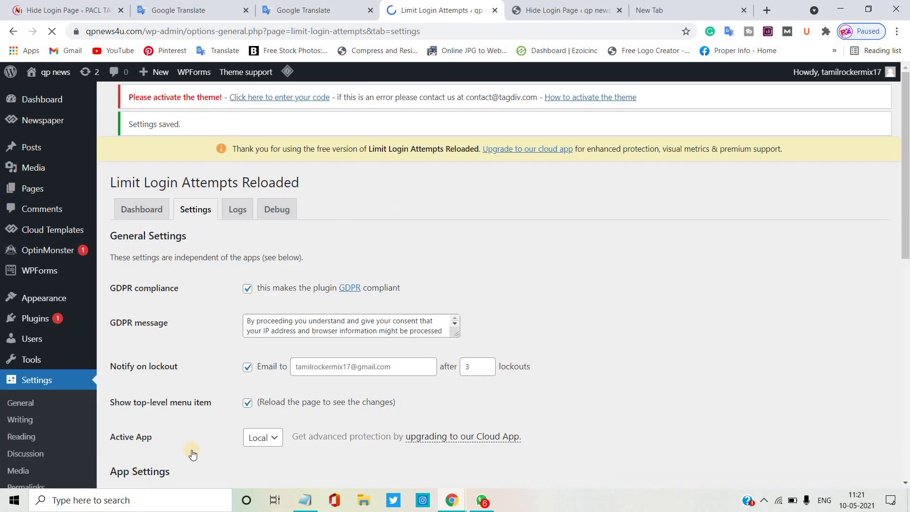
- Return to Titan's Hide Login Page settings
{"action": "left_click", "coordinate": [551, 4]}
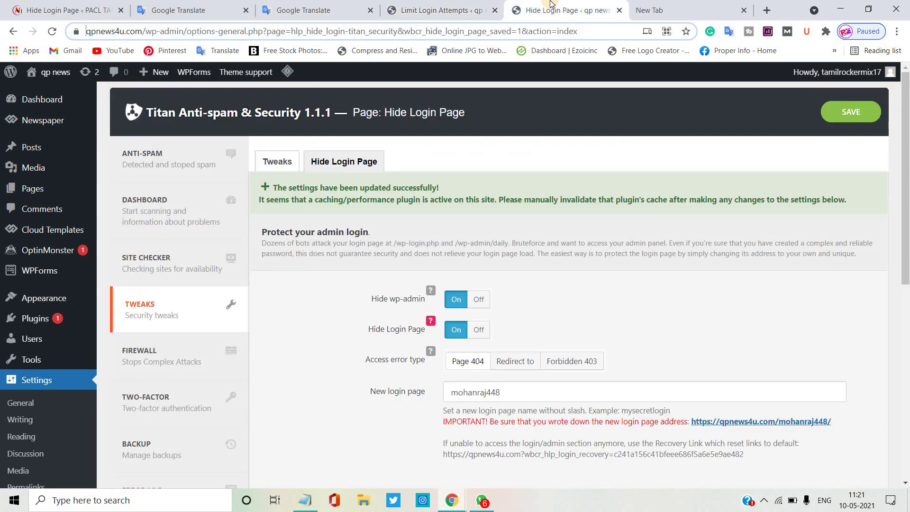